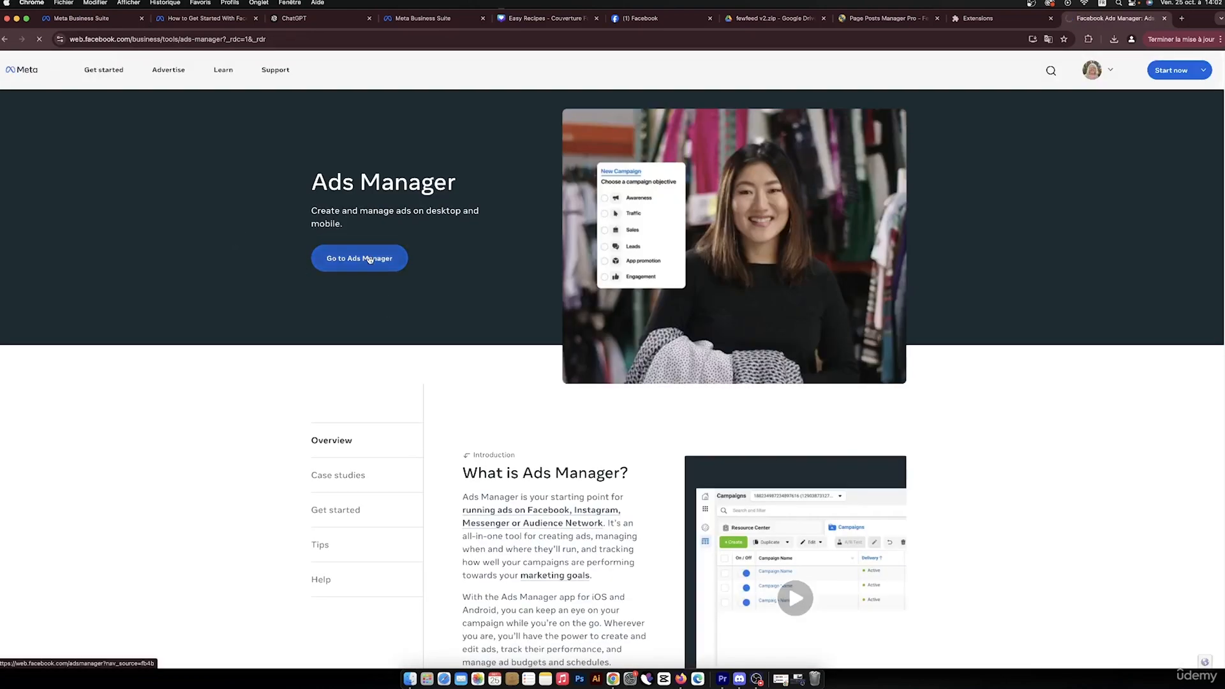
Go from the product overview page into Meta Ads Manager with 'Go to Ads Manager'
{"action": "left_click", "coordinate": [369, 258]}
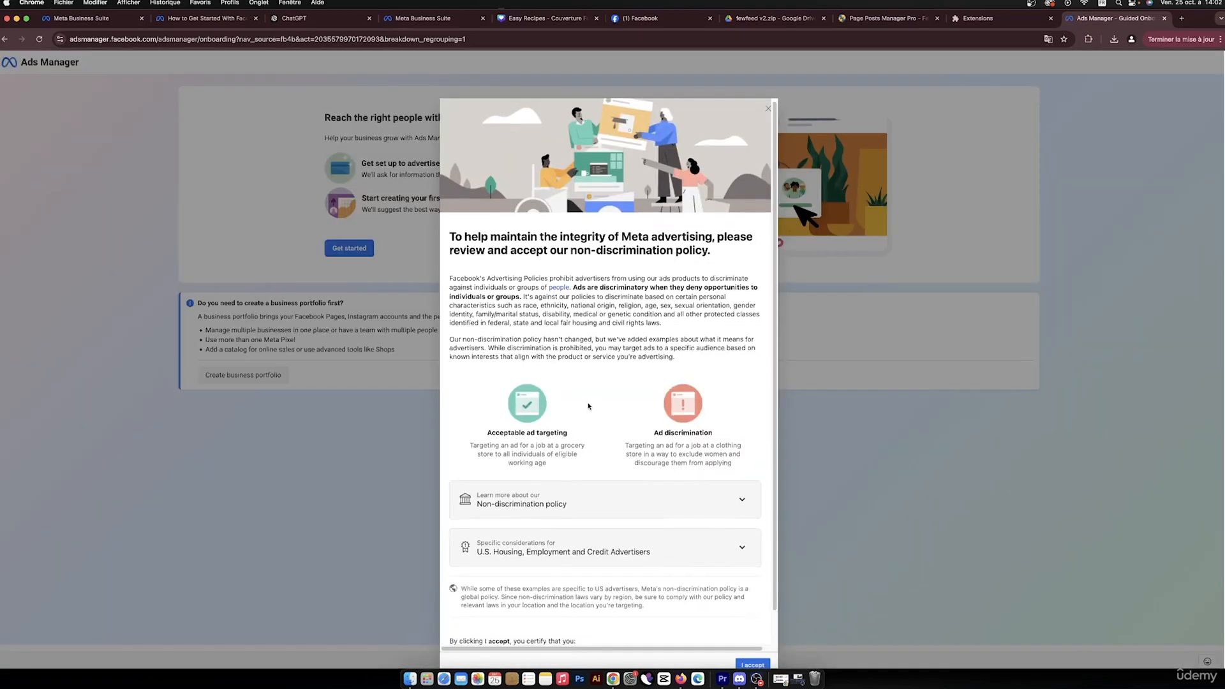
Accept the non-discrimination policy, dismiss the confirmation, and begin the 'Get started' setup
{"action": "scroll", "coordinate": [589, 407], "scroll_direction": "down", "scroll_amount": 2}
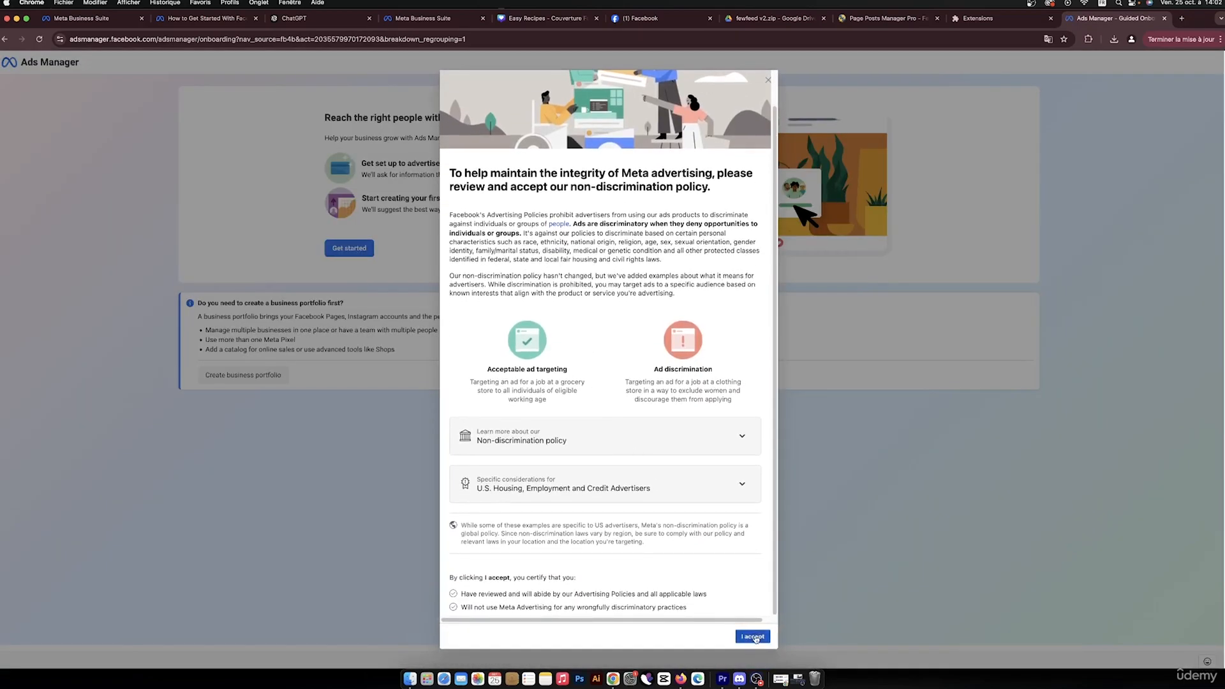
{"action": "left_click", "coordinate": [754, 638]}
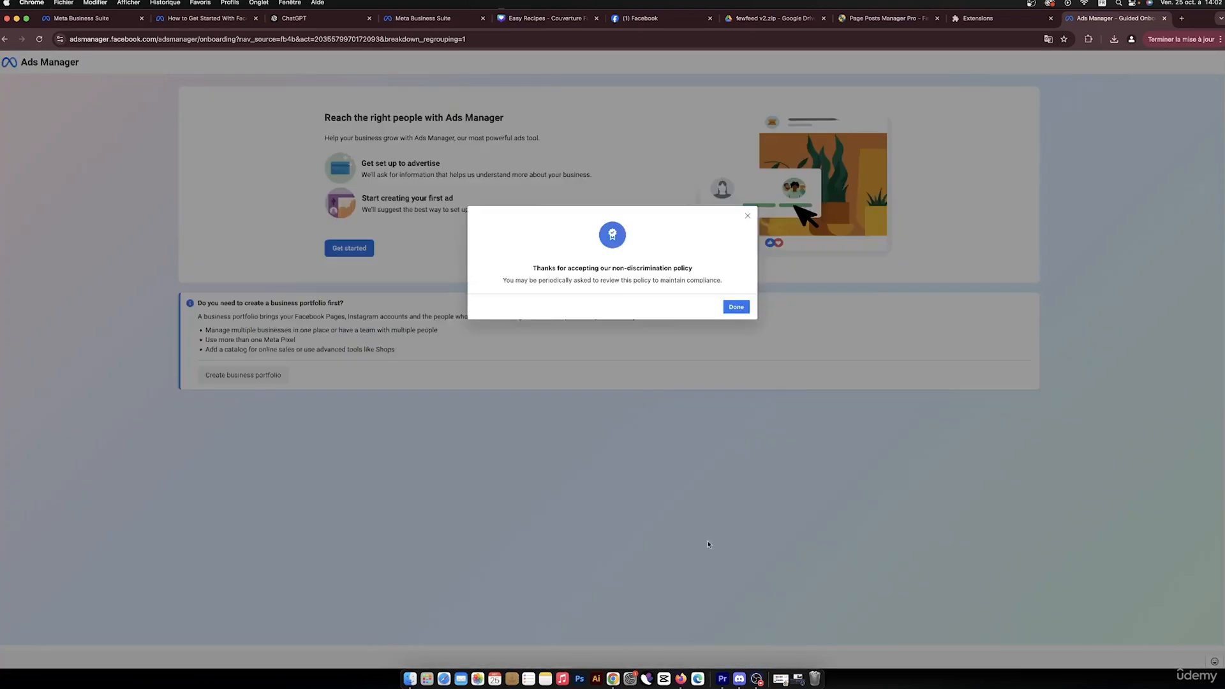
{"action": "left_click", "coordinate": [731, 308]}
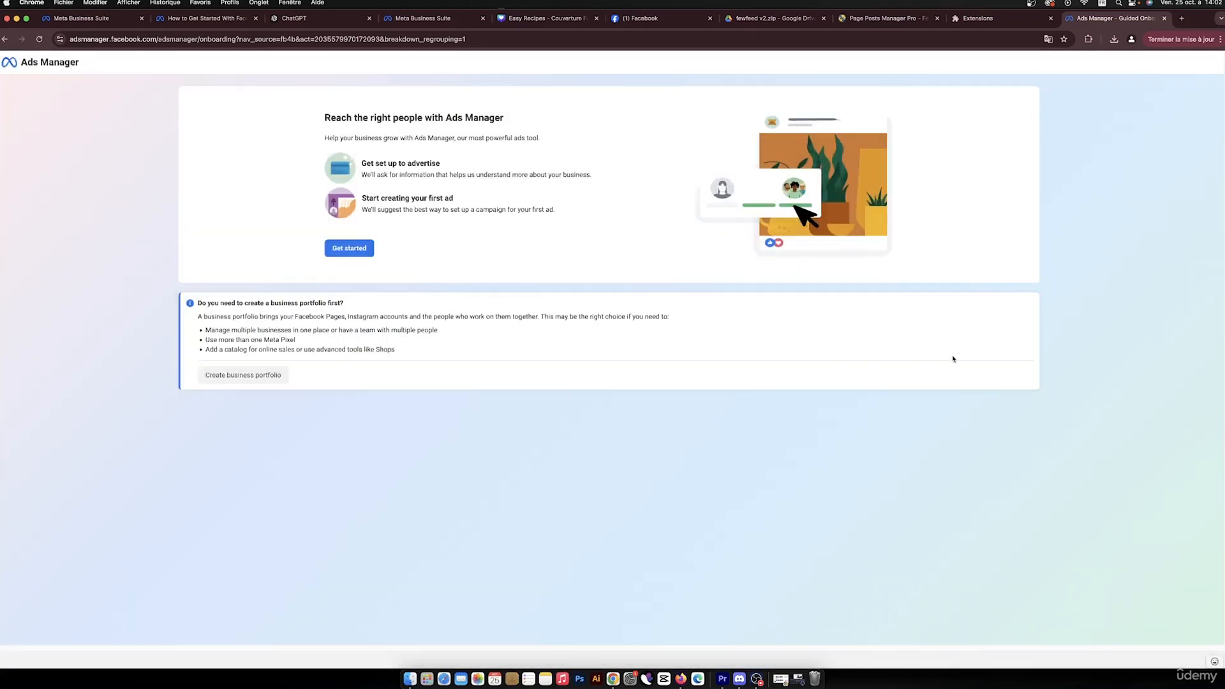
{"action": "left_click", "coordinate": [355, 249]}
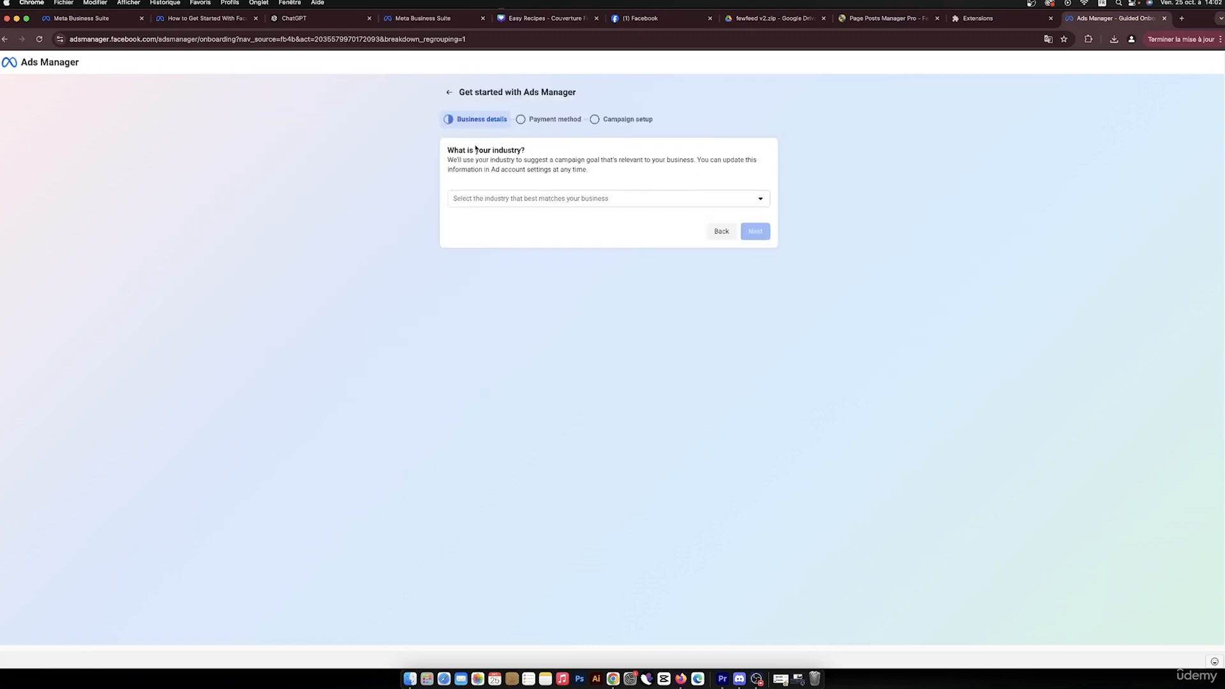
Set the business industry to Ecommerce and confirm the listed businesses
{"action": "left_click", "coordinate": [651, 199]}
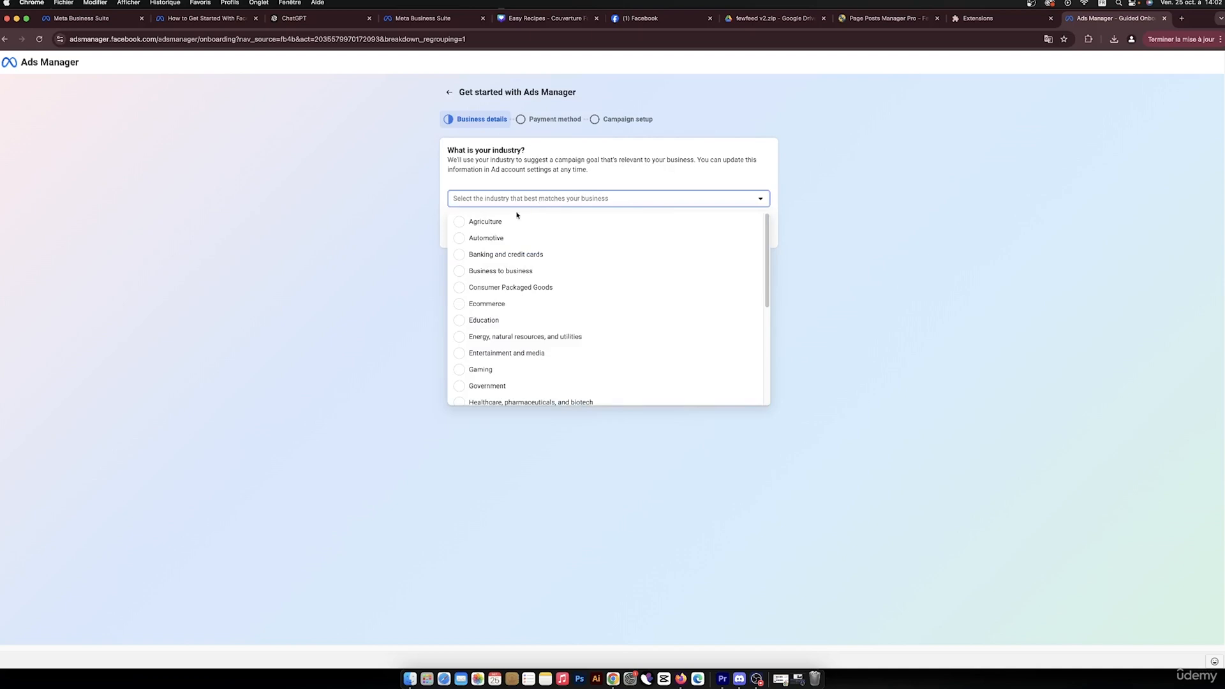
{"action": "left_click", "coordinate": [505, 306]}
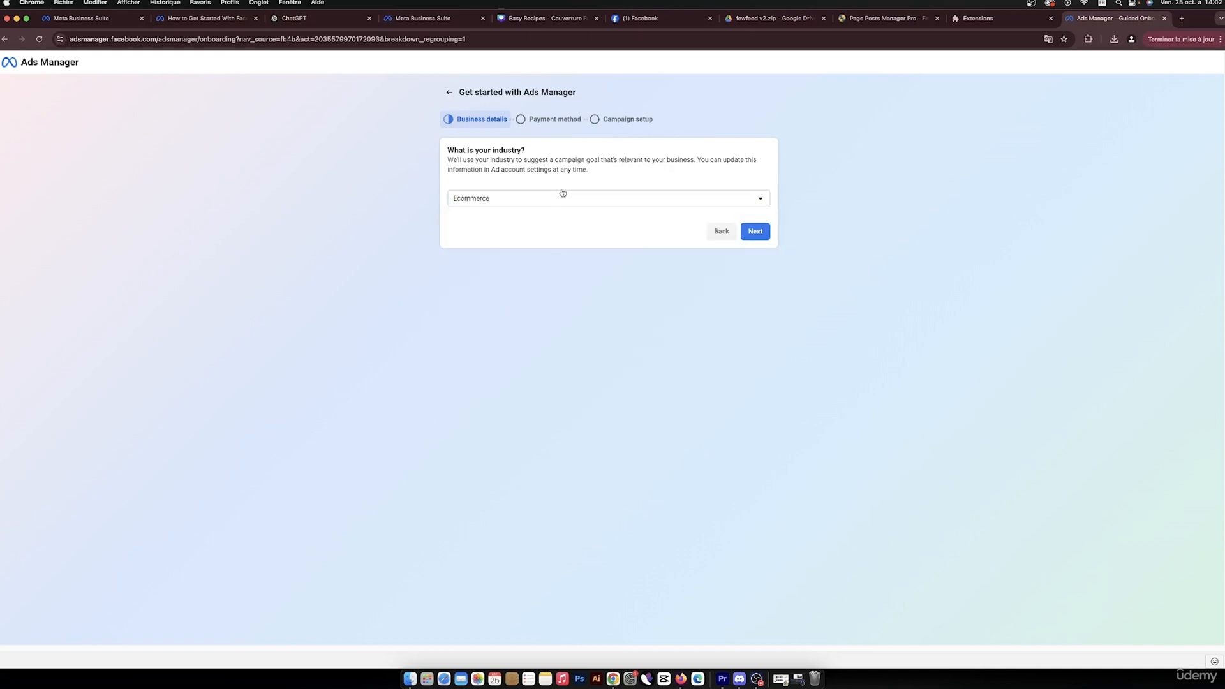
{"action": "left_click", "coordinate": [756, 232]}
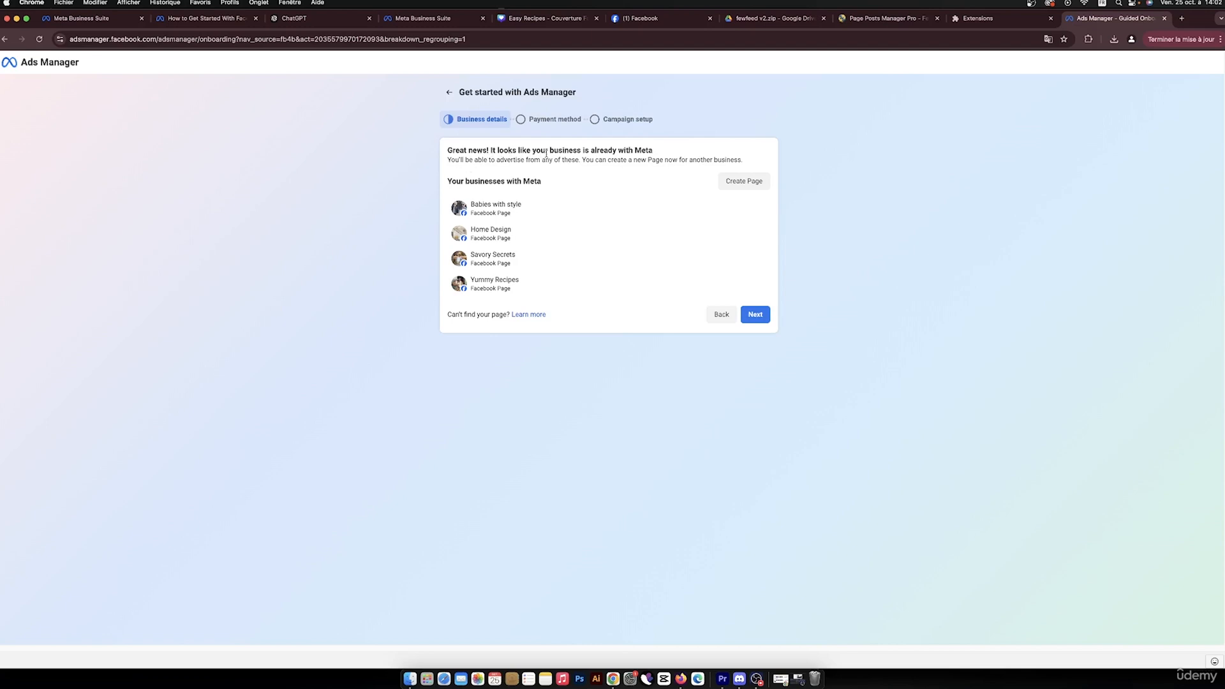
{"action": "left_click", "coordinate": [755, 314]}
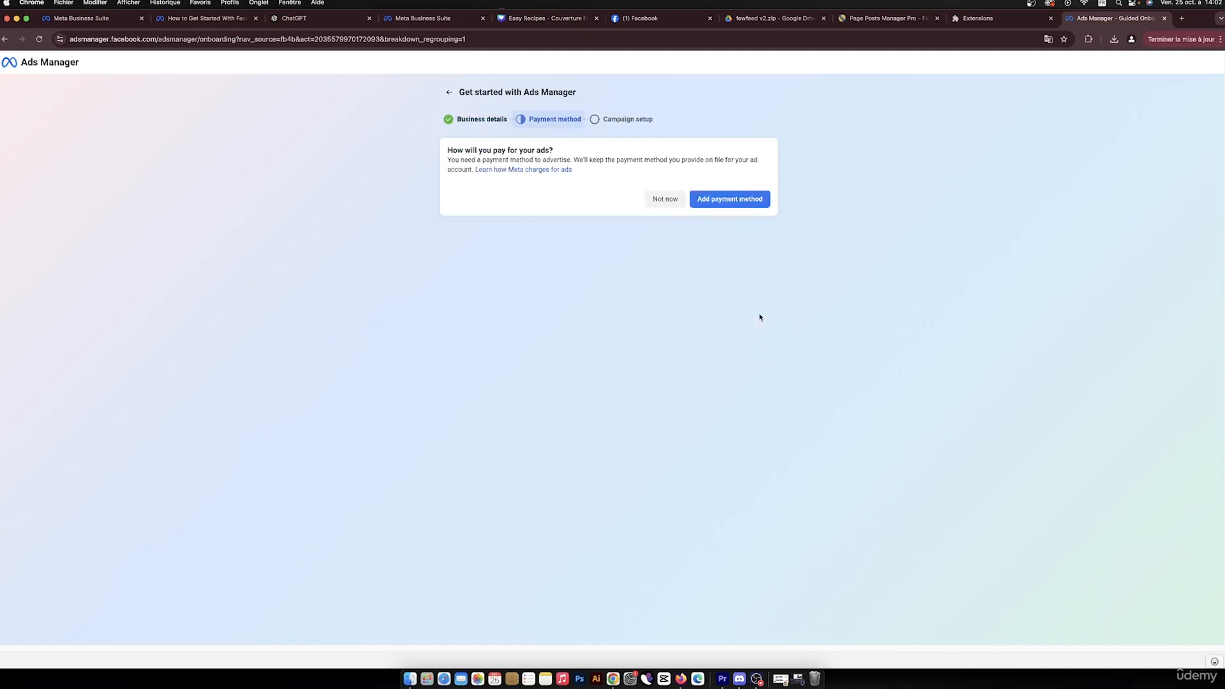
Confirm Morocco, US Dollars and the Casablanca time zone for the new payment method
{"action": "left_click", "coordinate": [745, 201]}
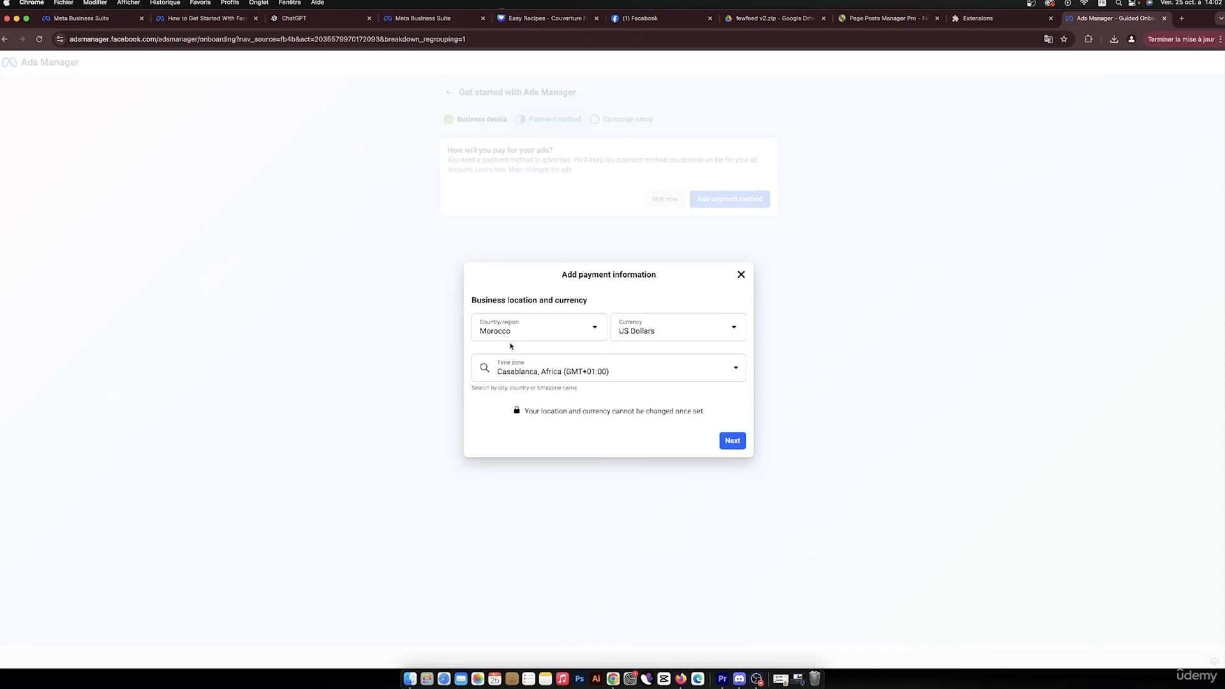
{"action": "left_click", "coordinate": [586, 329]}
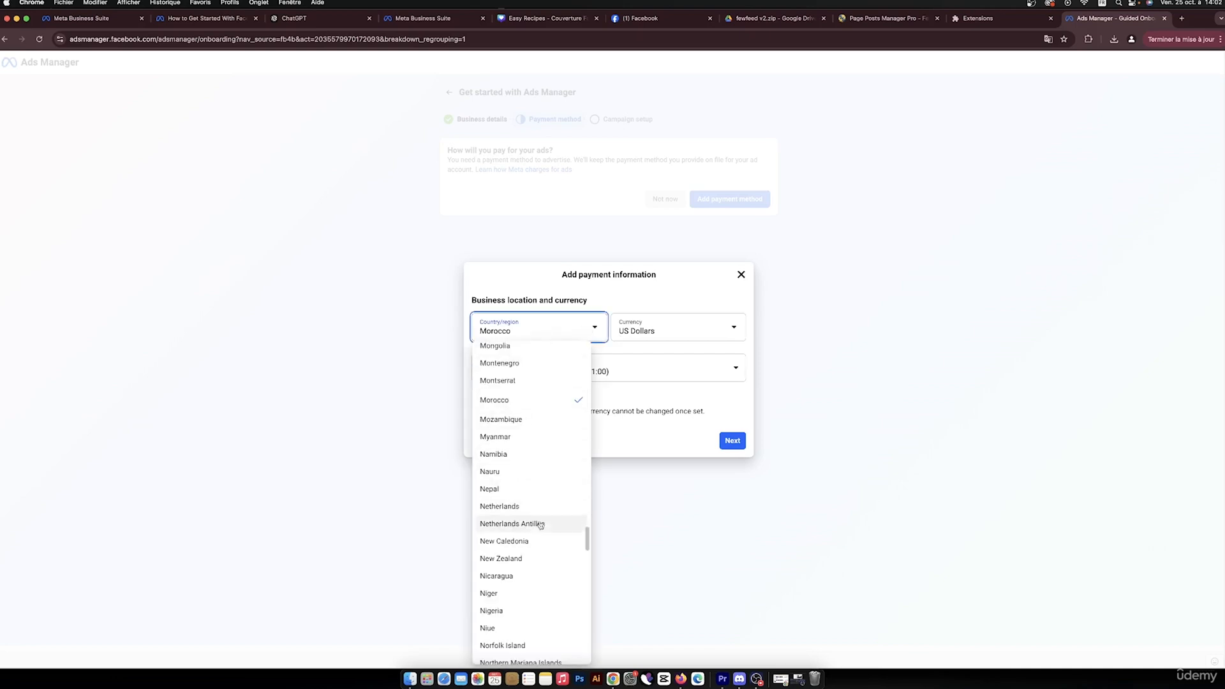
{"action": "left_click", "coordinate": [522, 273]}
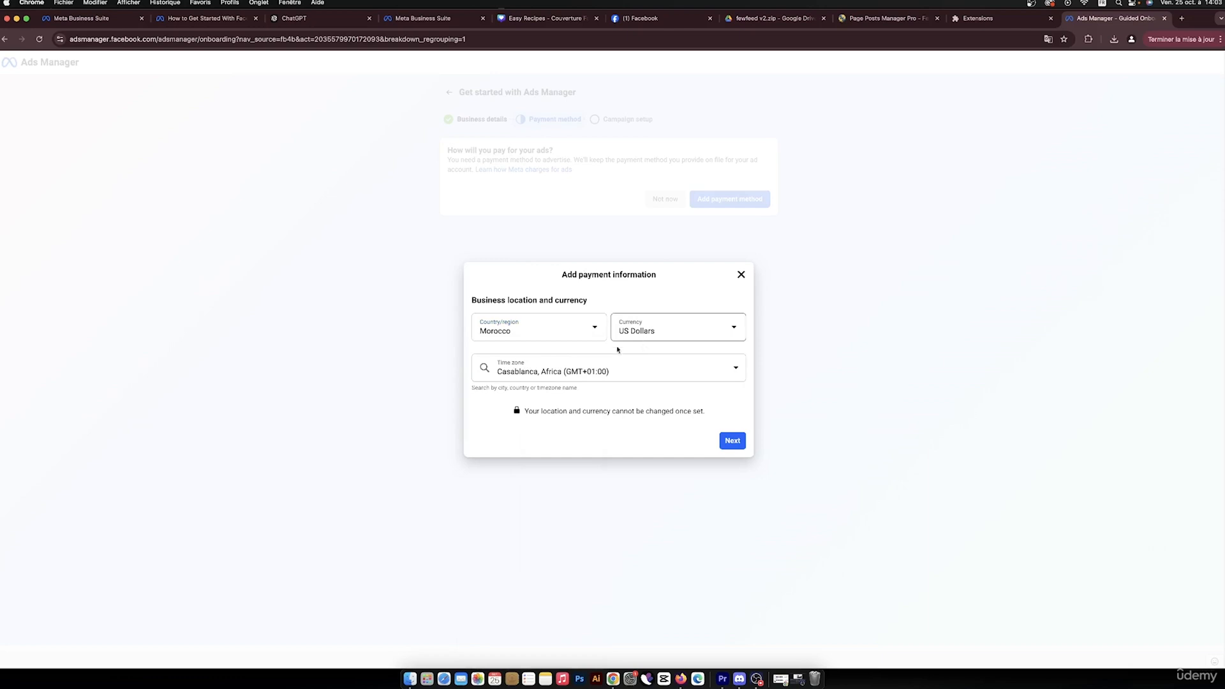
{"action": "left_click", "coordinate": [731, 442]}
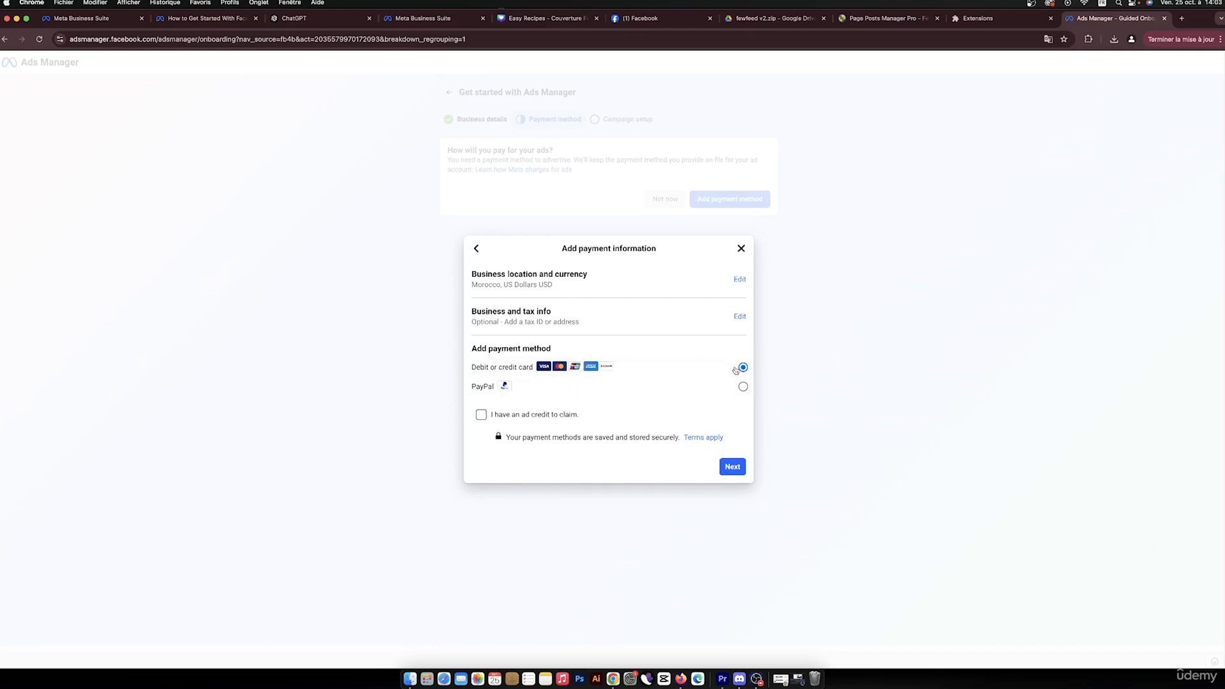
Choose debit or credit card and enter the cardholder's name and card details
{"action": "left_click", "coordinate": [729, 472]}
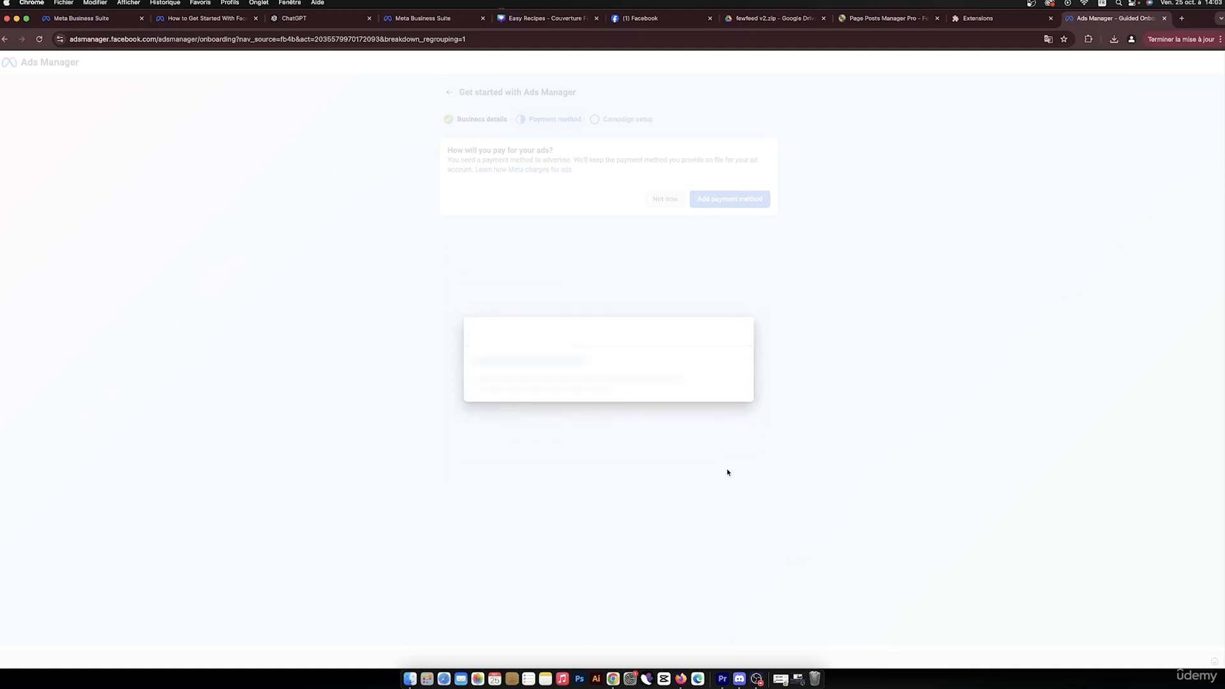
{"action": "left_click", "coordinate": [517, 324]}
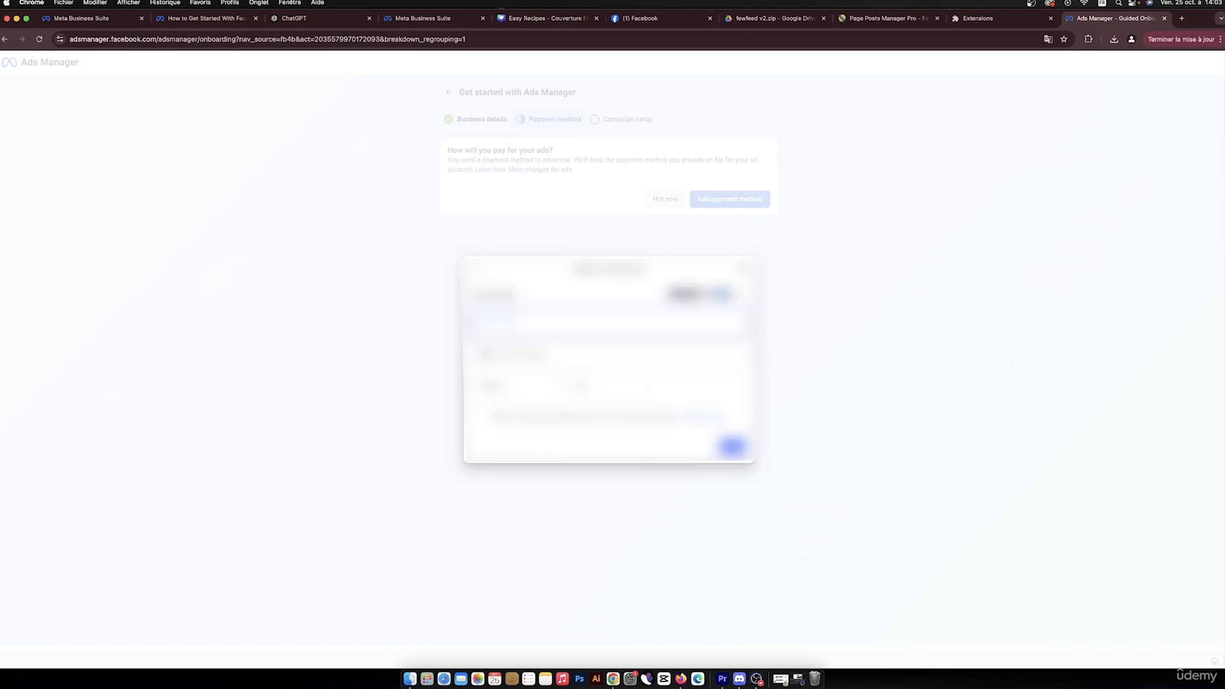
{"action": "type", "text": "......"}
{"action": "key", "text": "Tab"}
{"action": "type", "text": "..."}
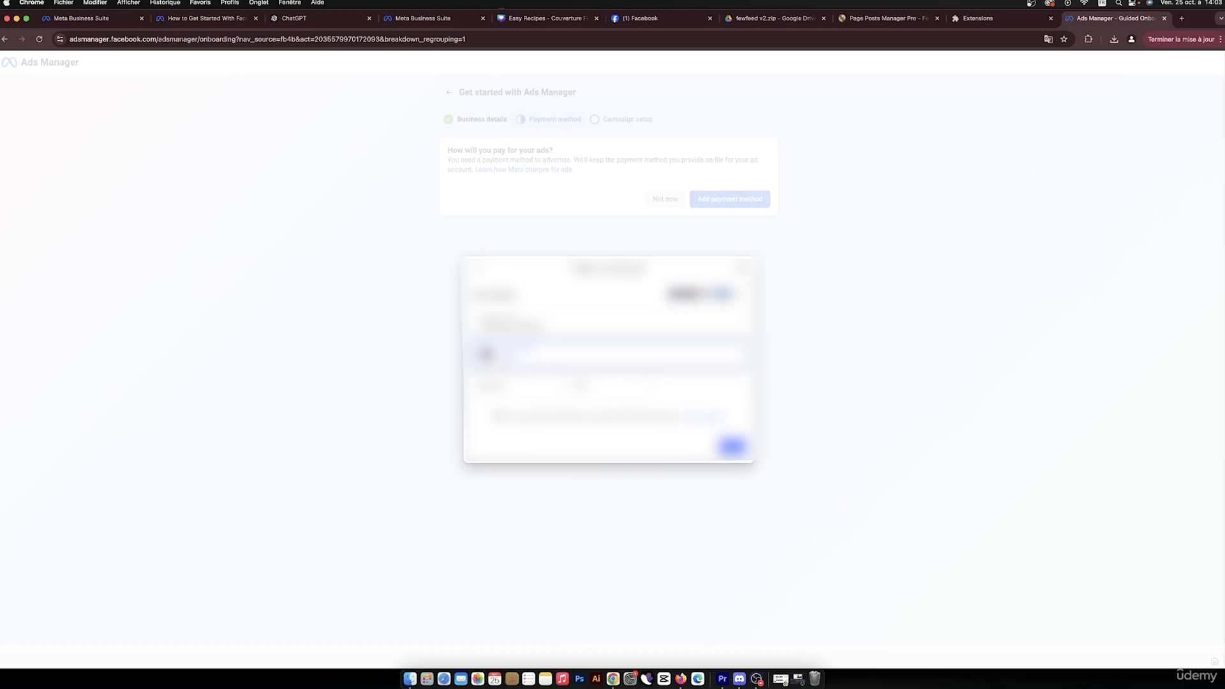
{"action": "type", "text": "..."}
{"action": "left_click", "coordinate": [527, 386]}
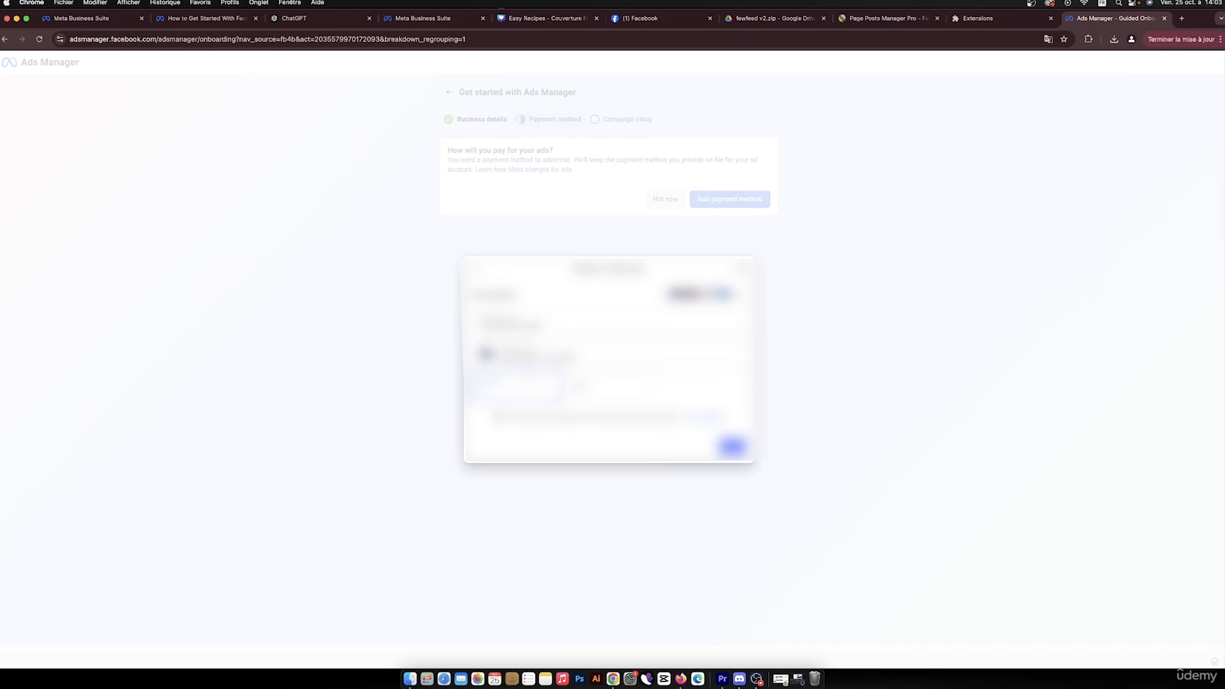
{"action": "key", "text": "Tab"}
Submit the Visa card and approve its verification through the Wise app
{"action": "key", "text": "Return"}
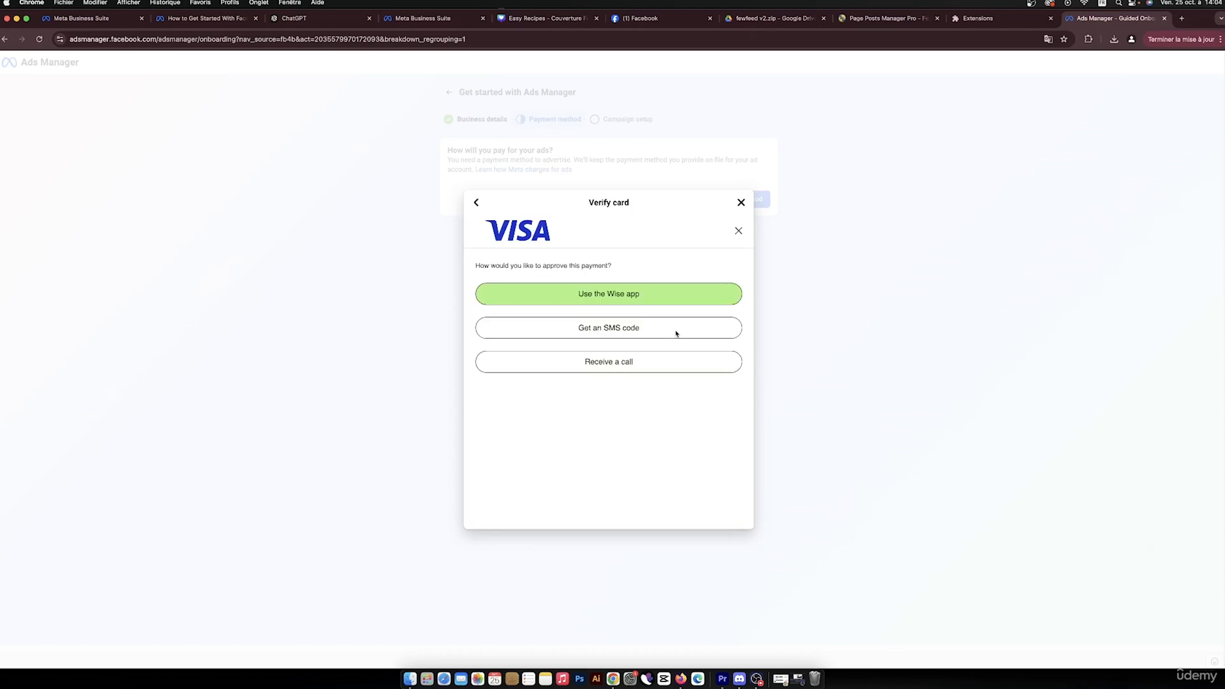
{"action": "left_click", "coordinate": [653, 299]}
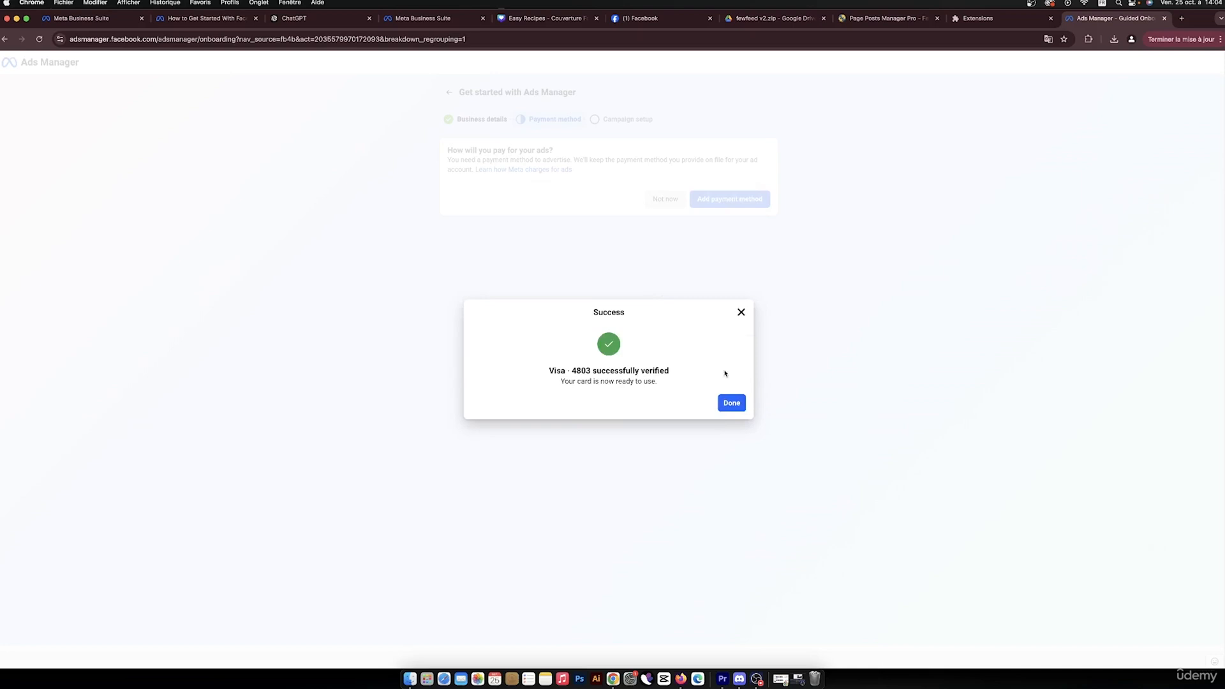
{"action": "left_click", "coordinate": [734, 405]}
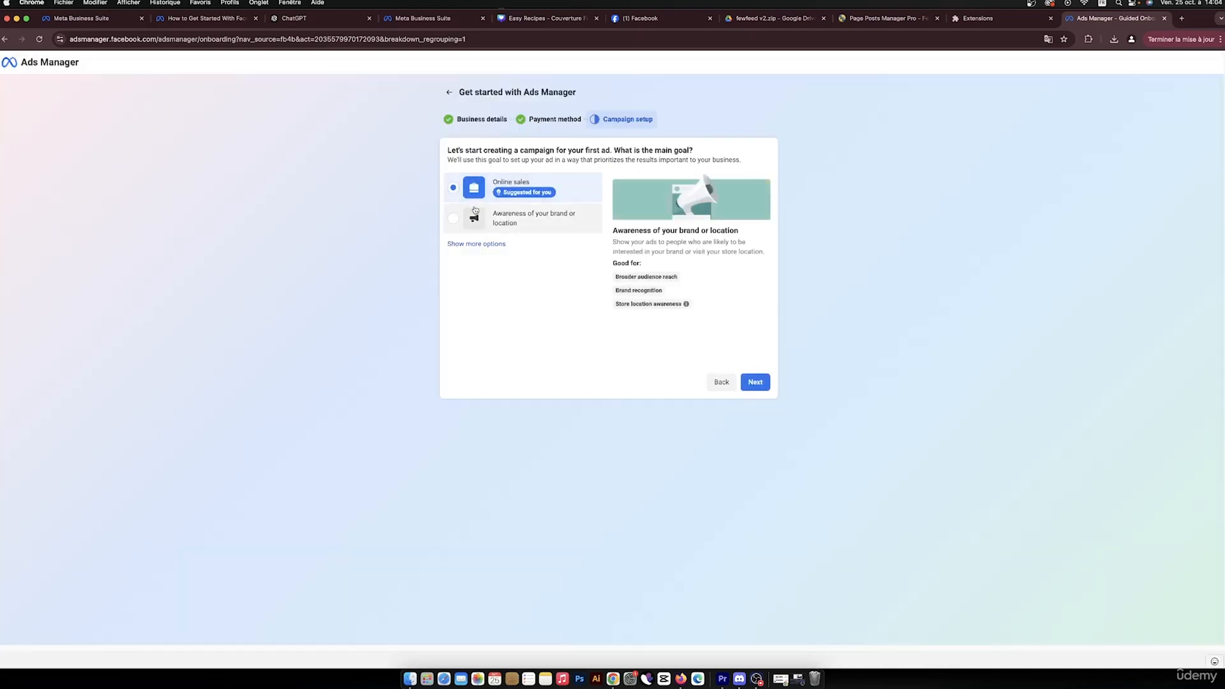
Create a manual sales campaign with Online sales as the goal, producing 'New Sales Campaign'
{"action": "left_click", "coordinate": [486, 244]}
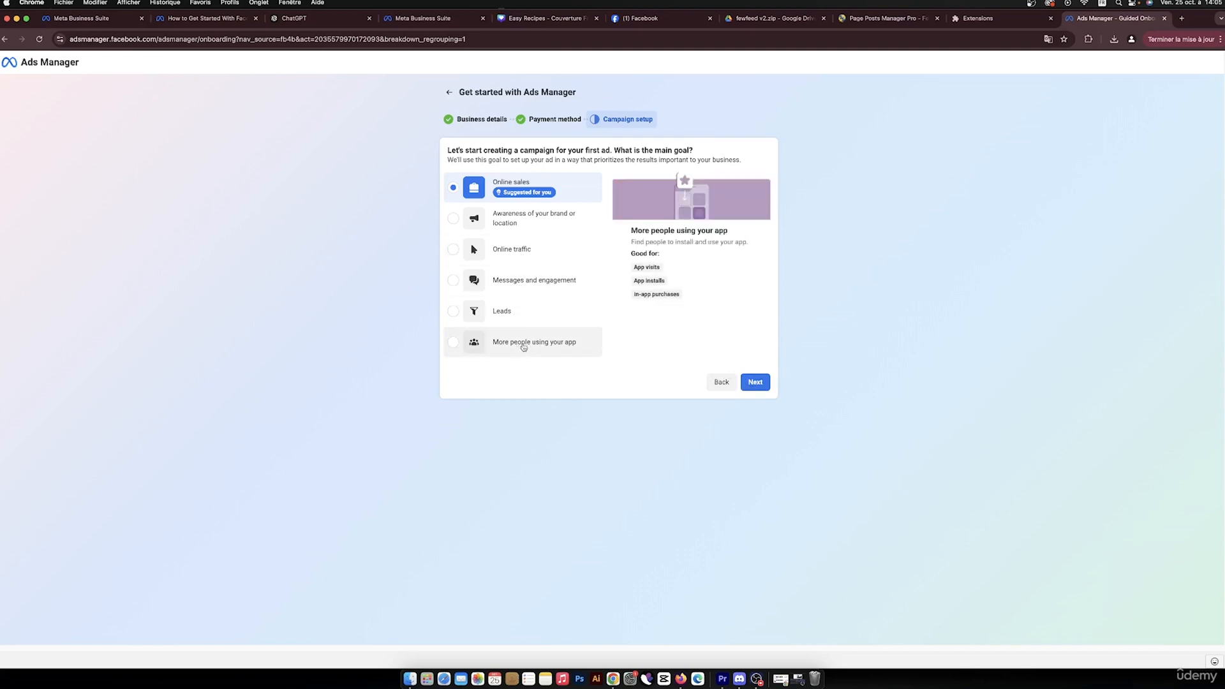
{"action": "left_click", "coordinate": [756, 378]}
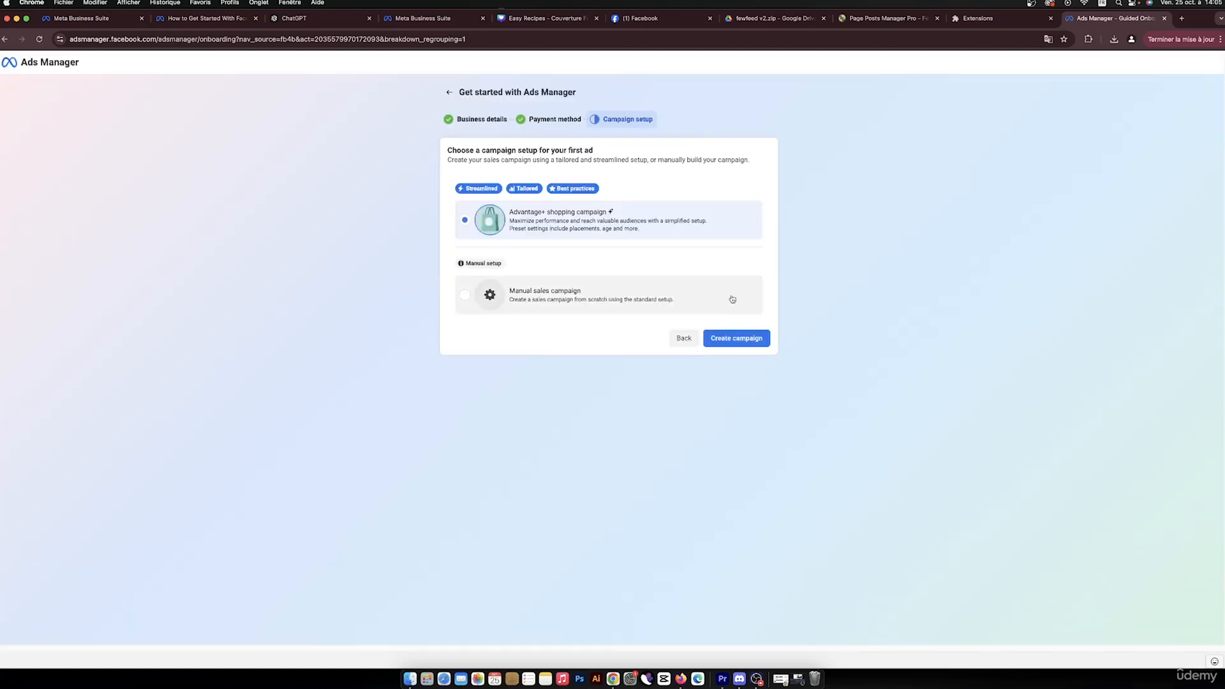
{"action": "left_click", "coordinate": [732, 299]}
{"action": "left_click", "coordinate": [757, 346]}
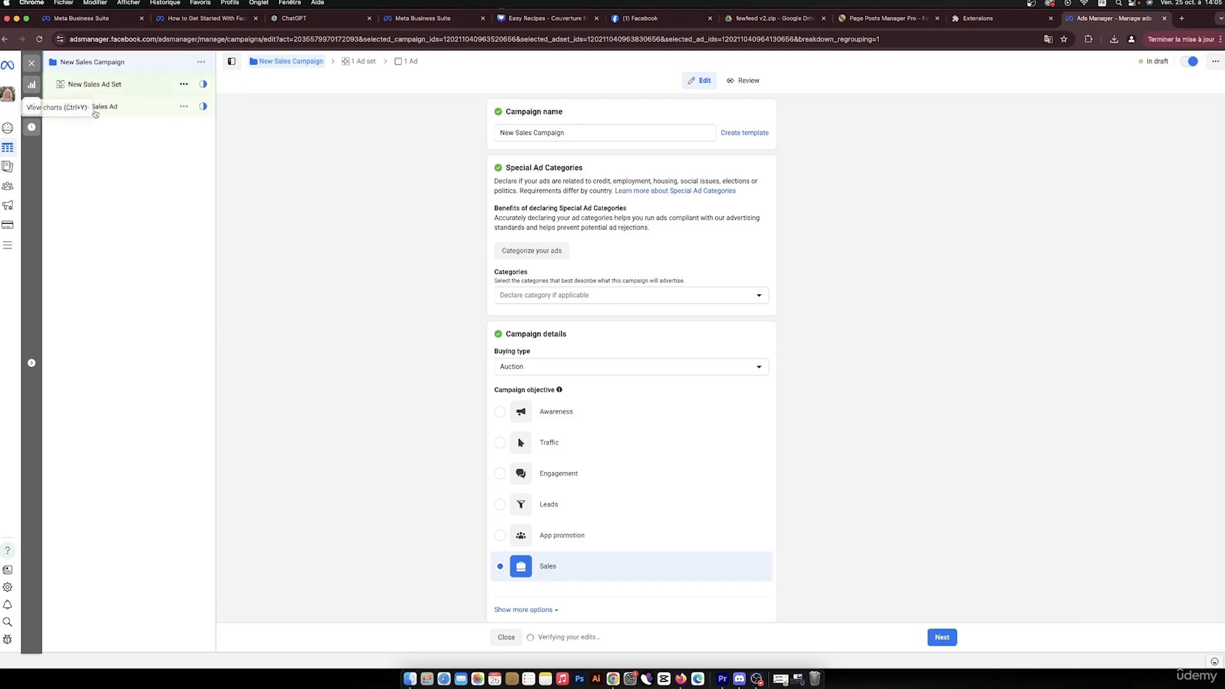
Close the editor, publish the New Sales Campaign drafts, and dismiss the unpublished-items notice
{"action": "left_click", "coordinate": [30, 64]}
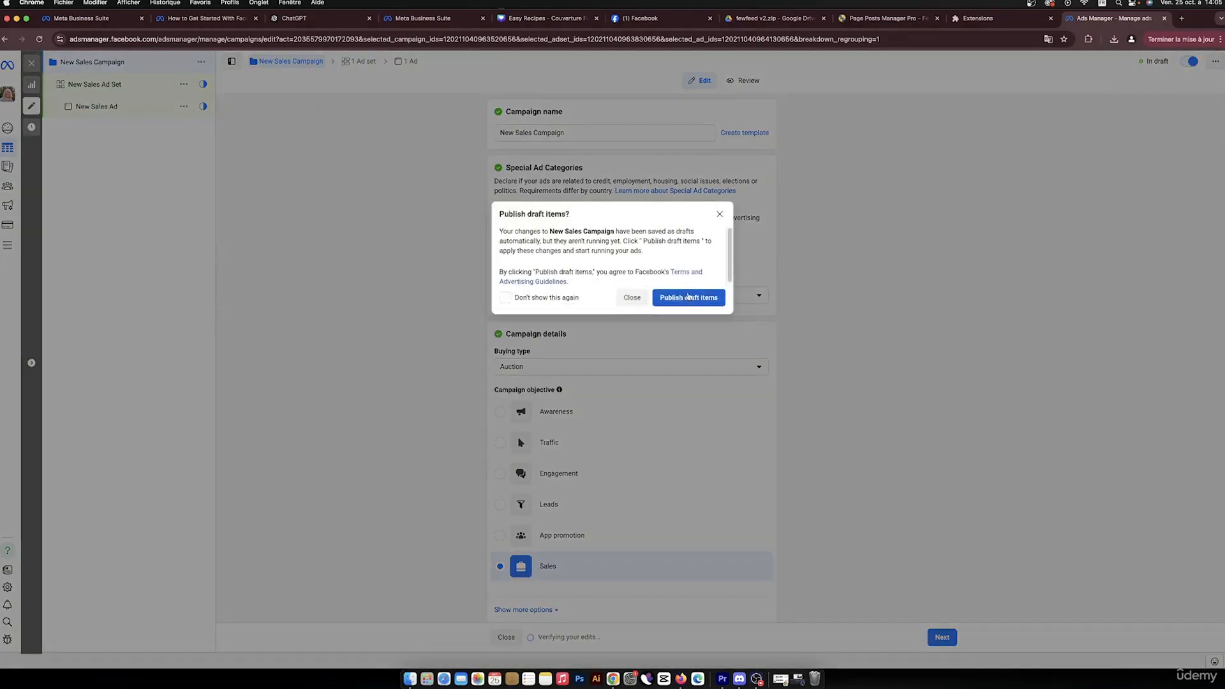
{"action": "left_click", "coordinate": [688, 296]}
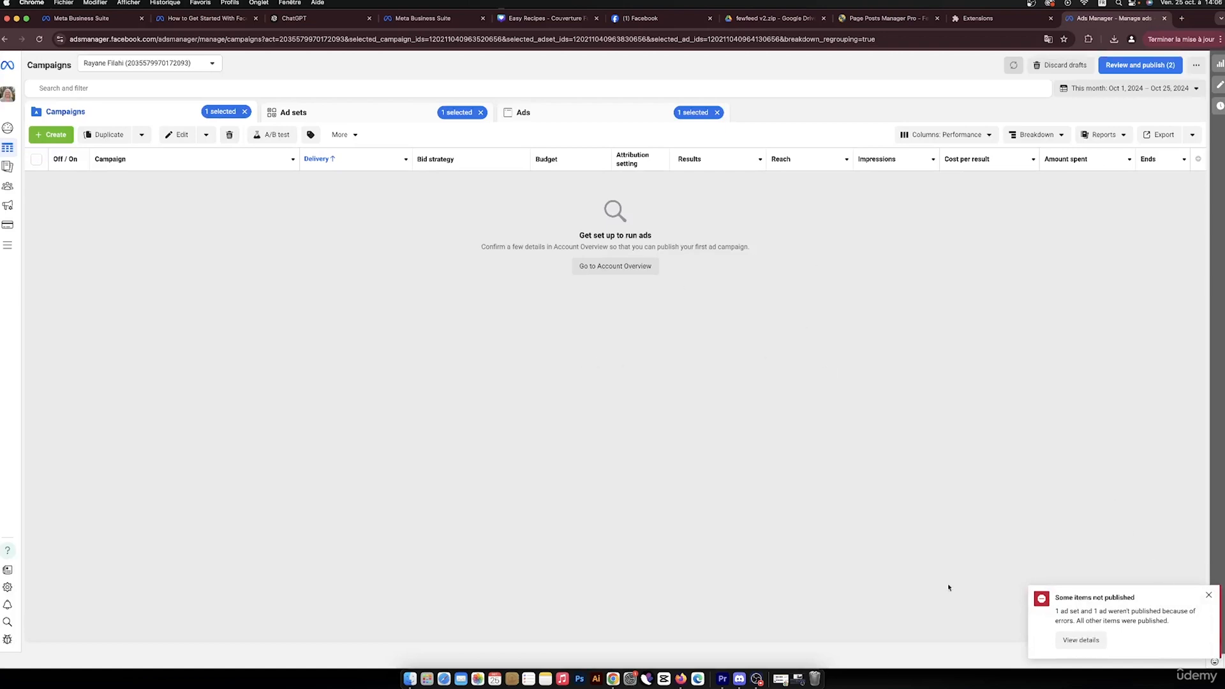
{"action": "left_click", "coordinate": [1209, 595]}
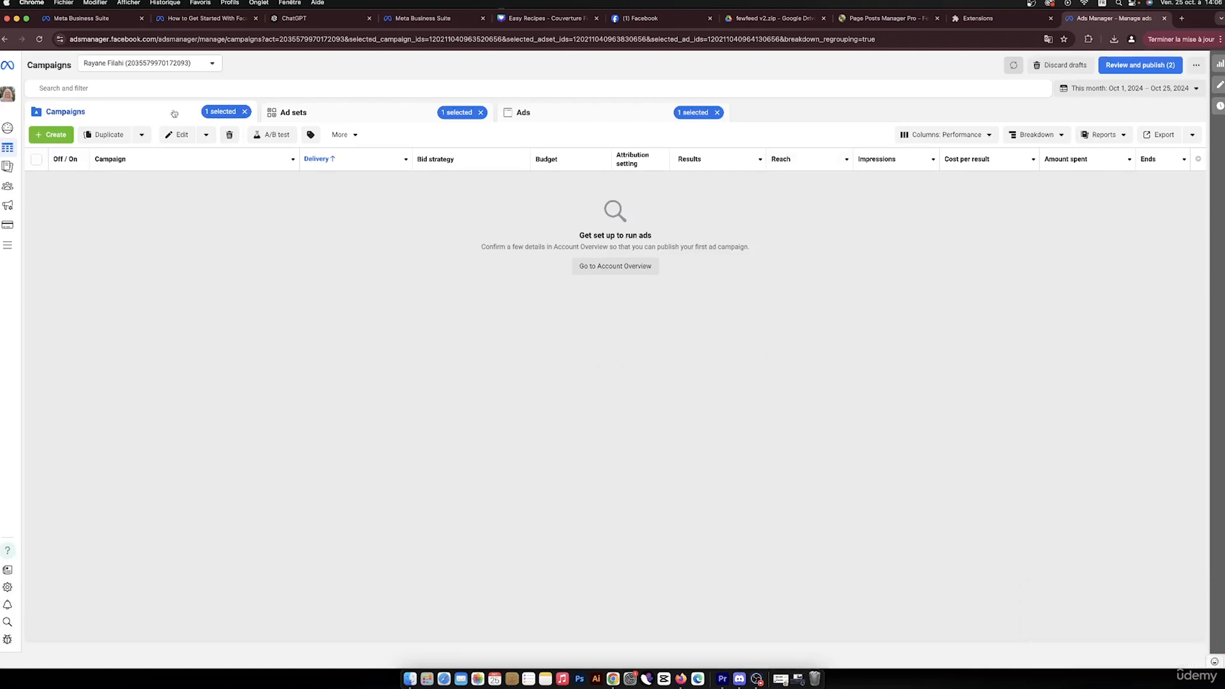